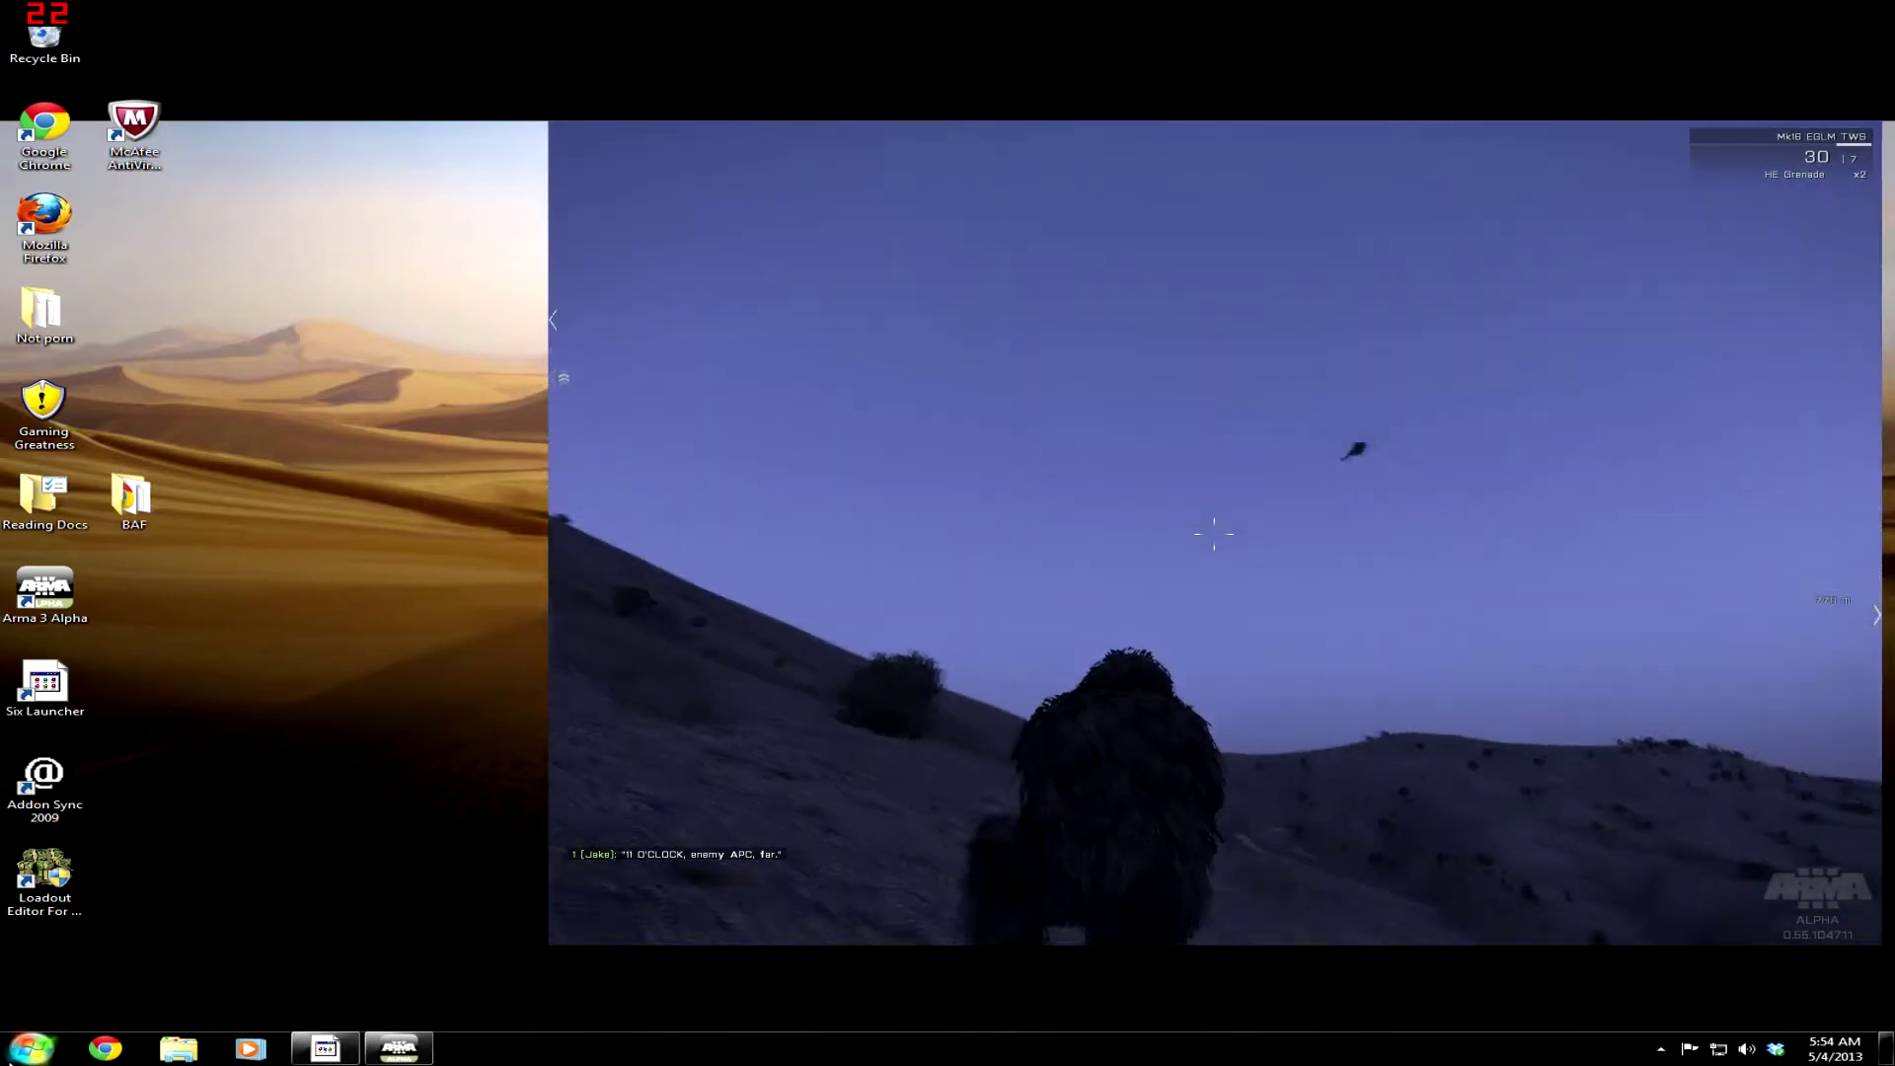
- Switch the selected game to ARMA 3 Alpha and go to its mods view
key(super)
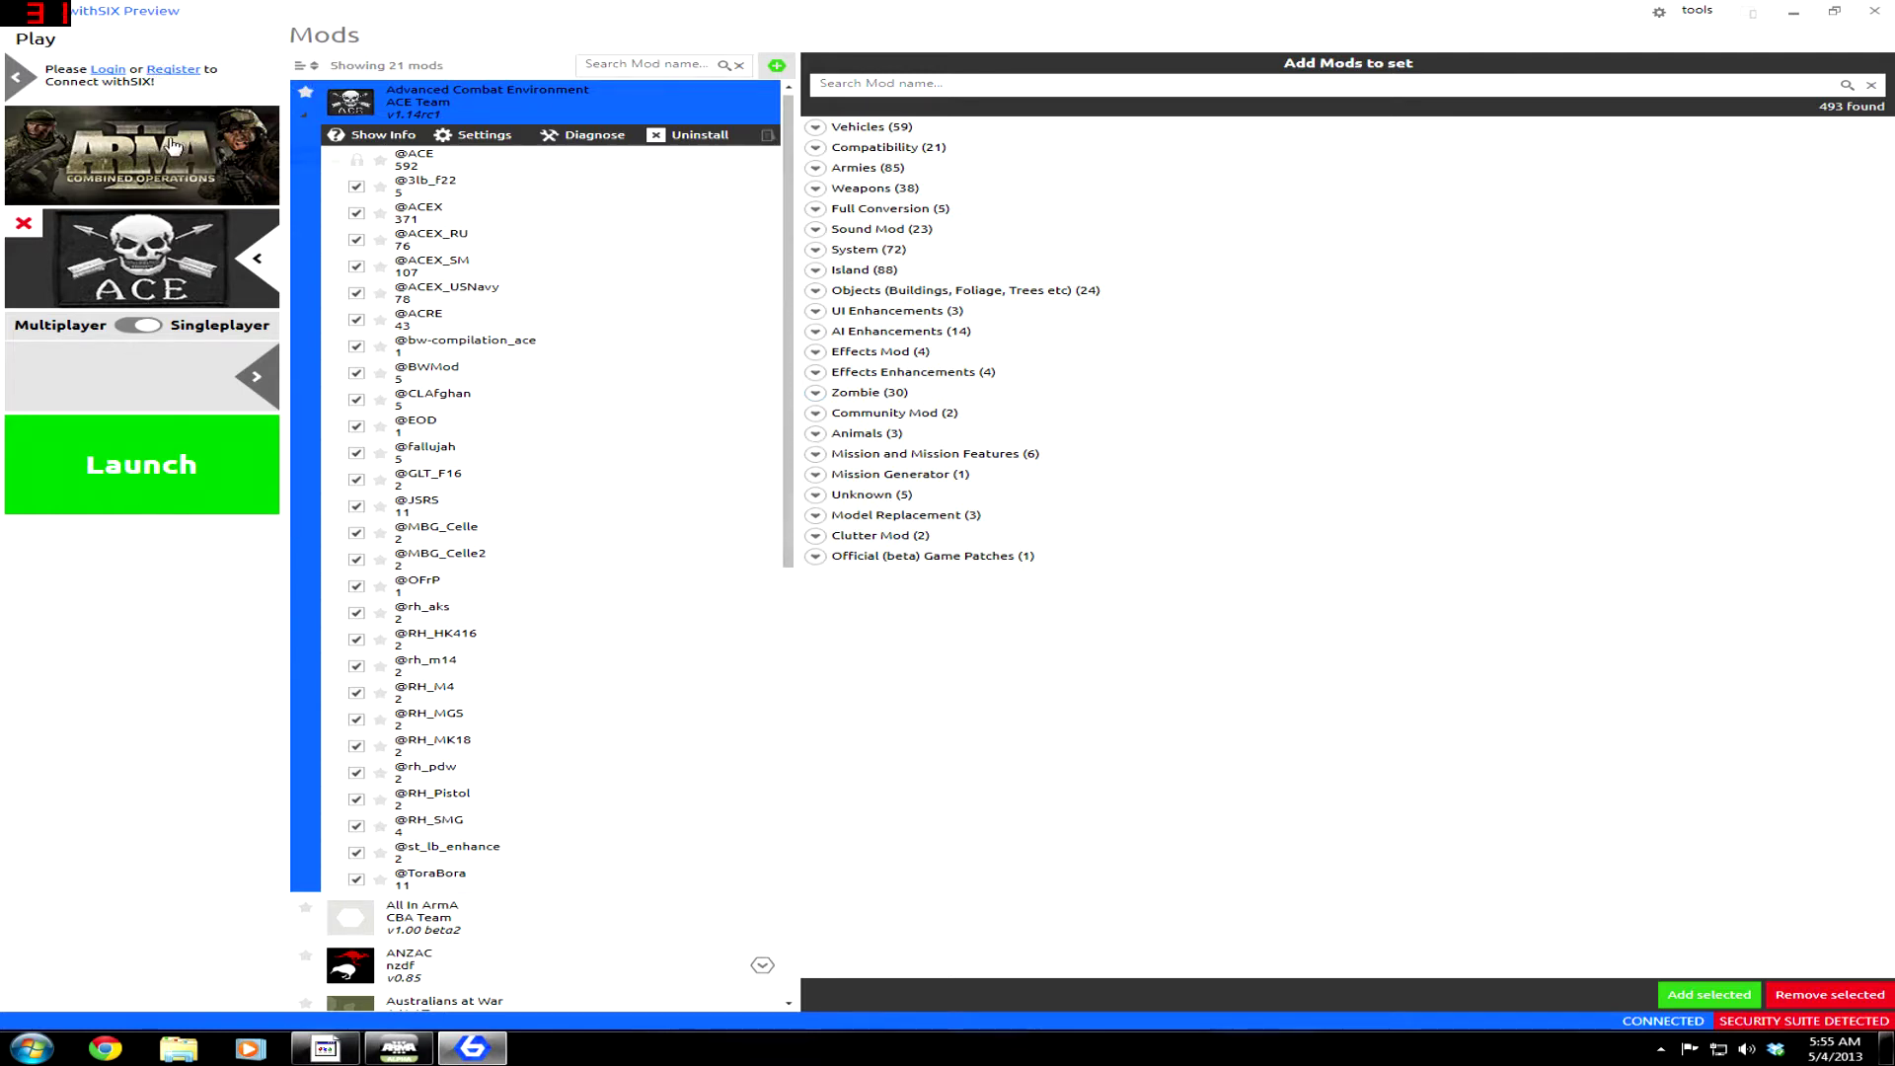
click(277, 170)
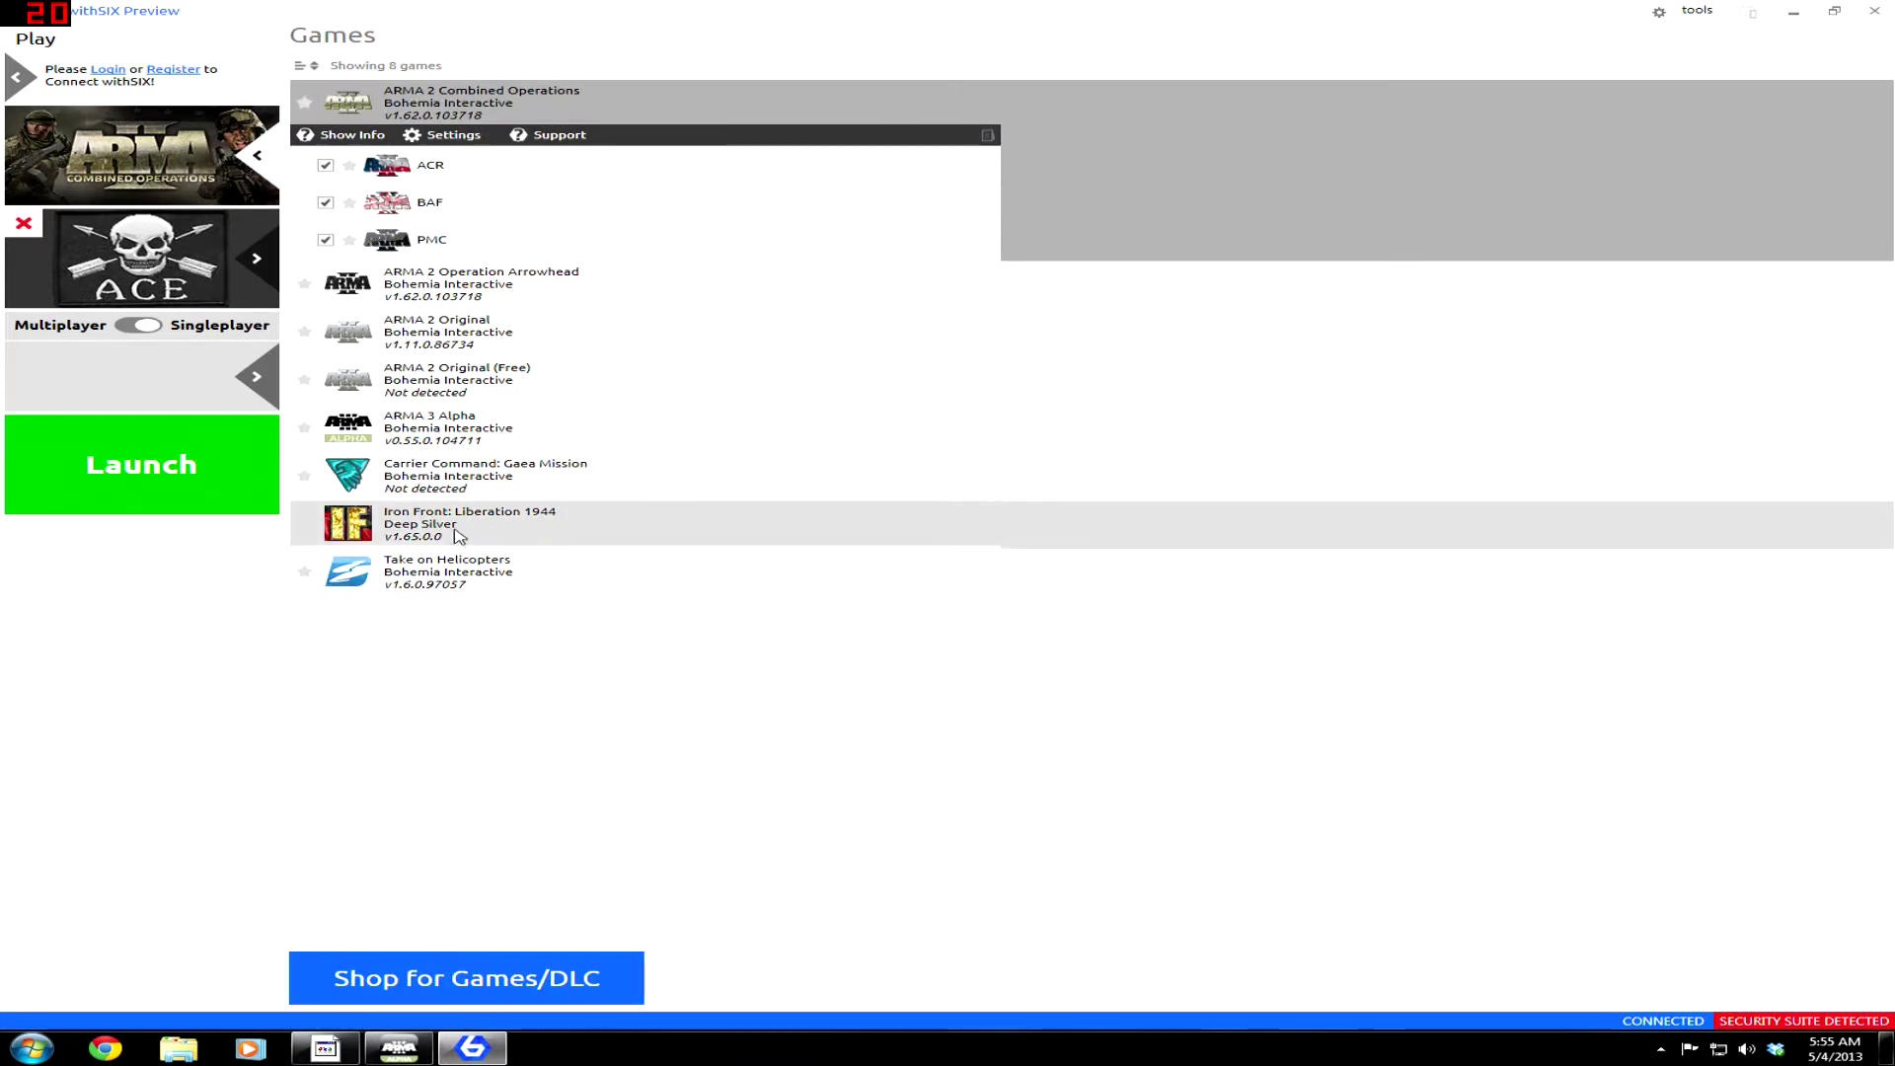
click(501, 435)
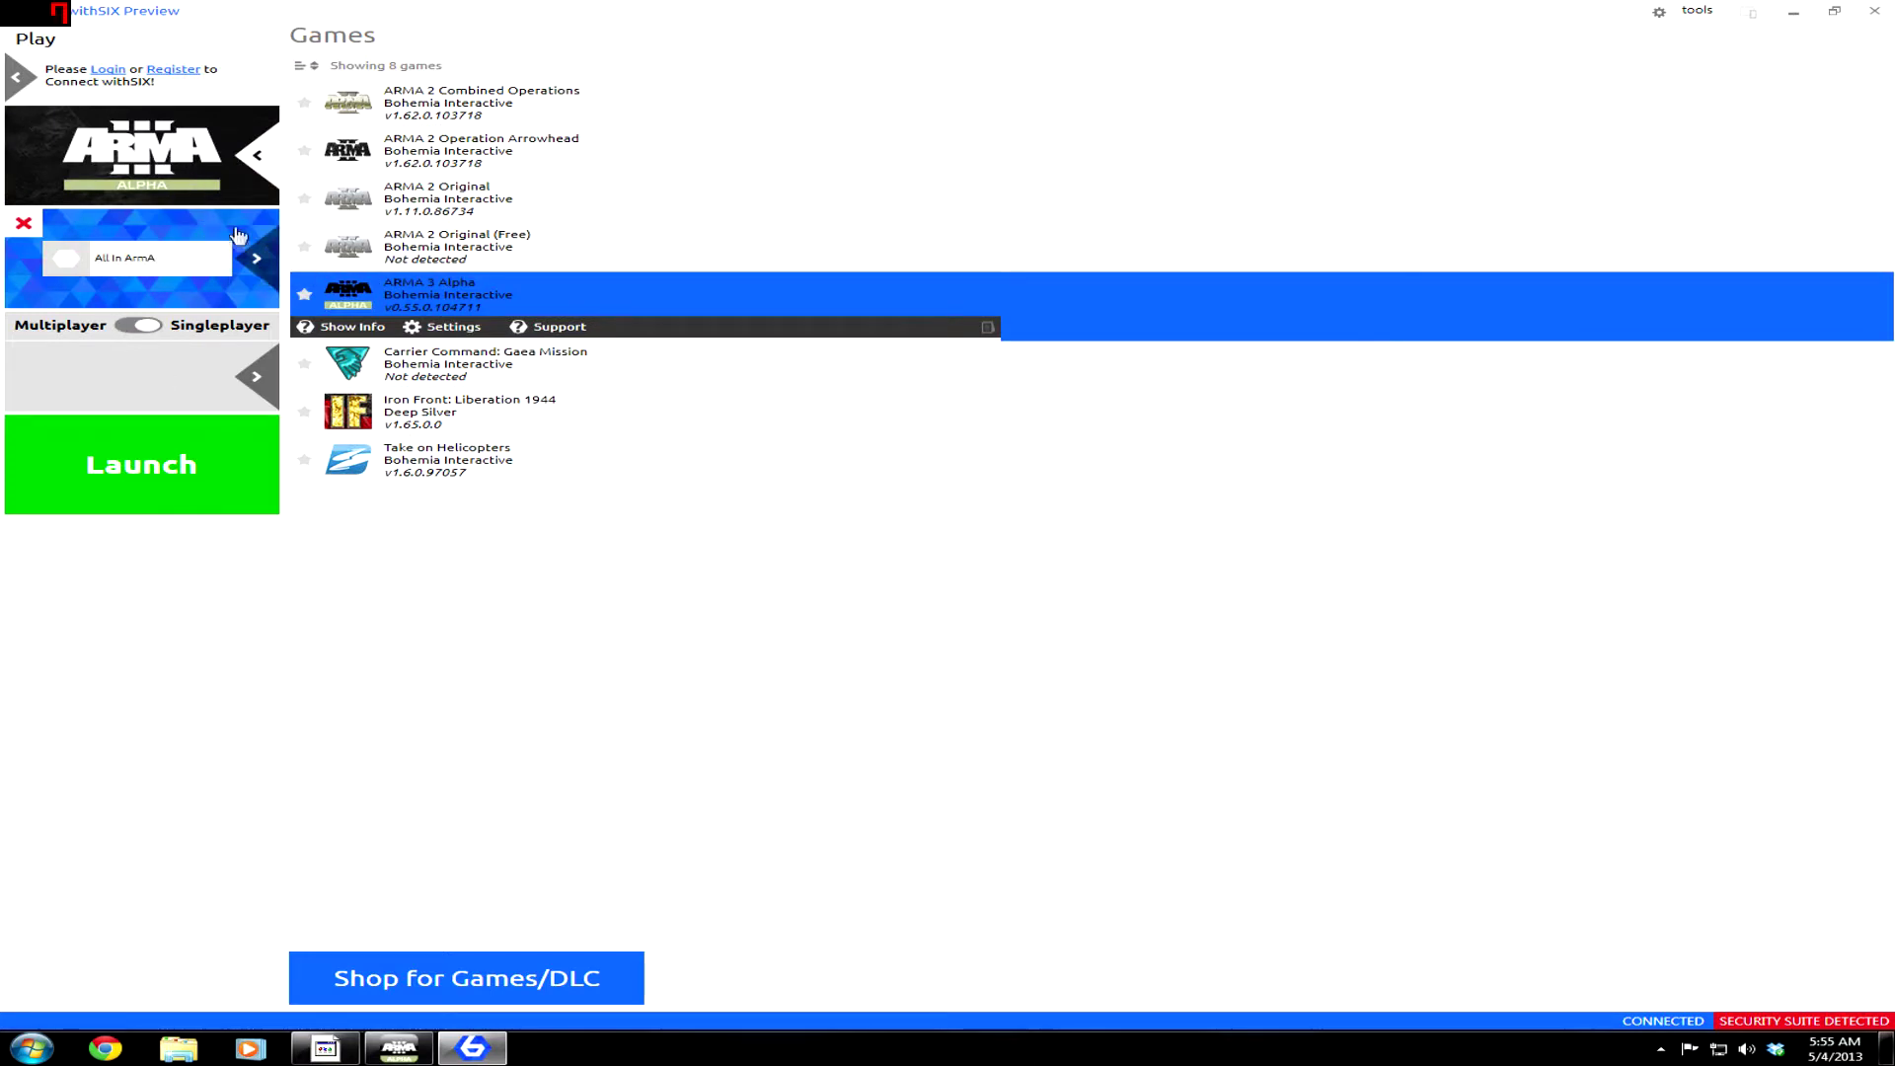
click(256, 260)
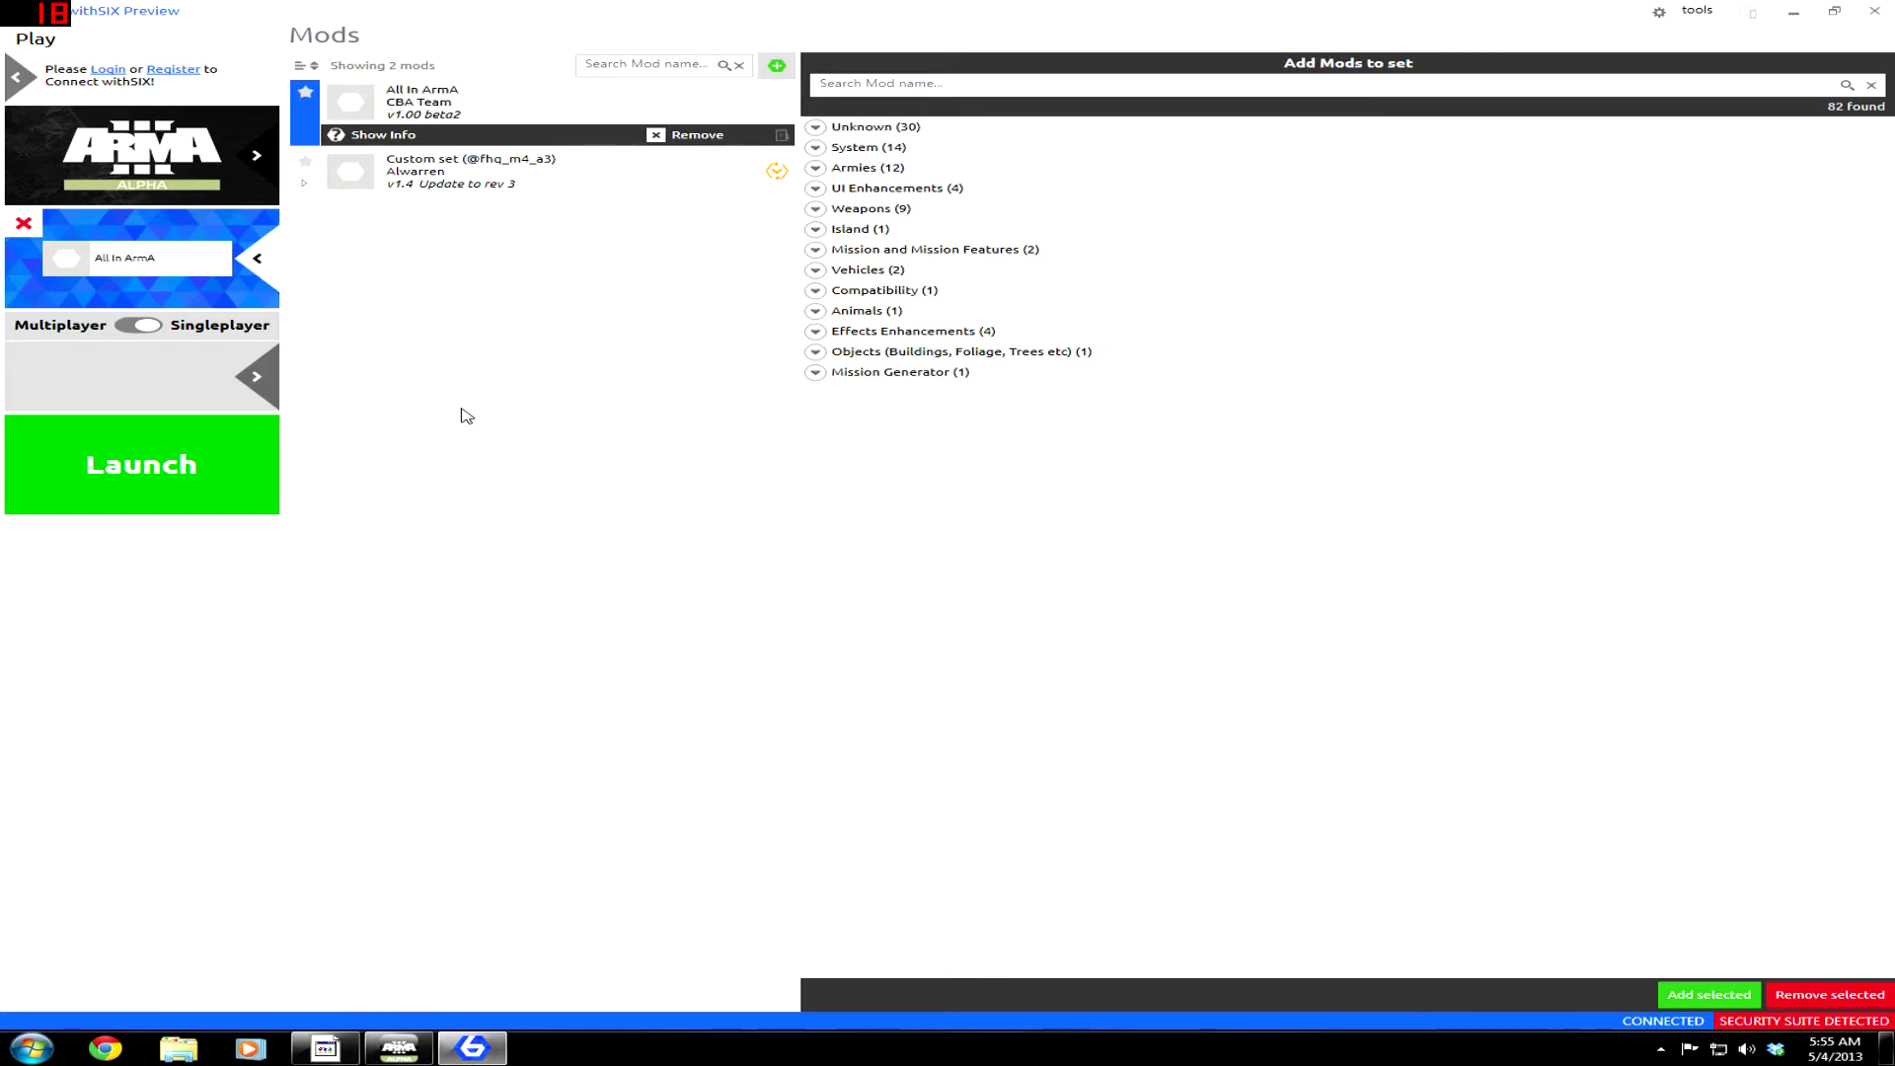
- Create a new active custom mod set and add the All in Arma (AiA) mod to it
click(778, 69)
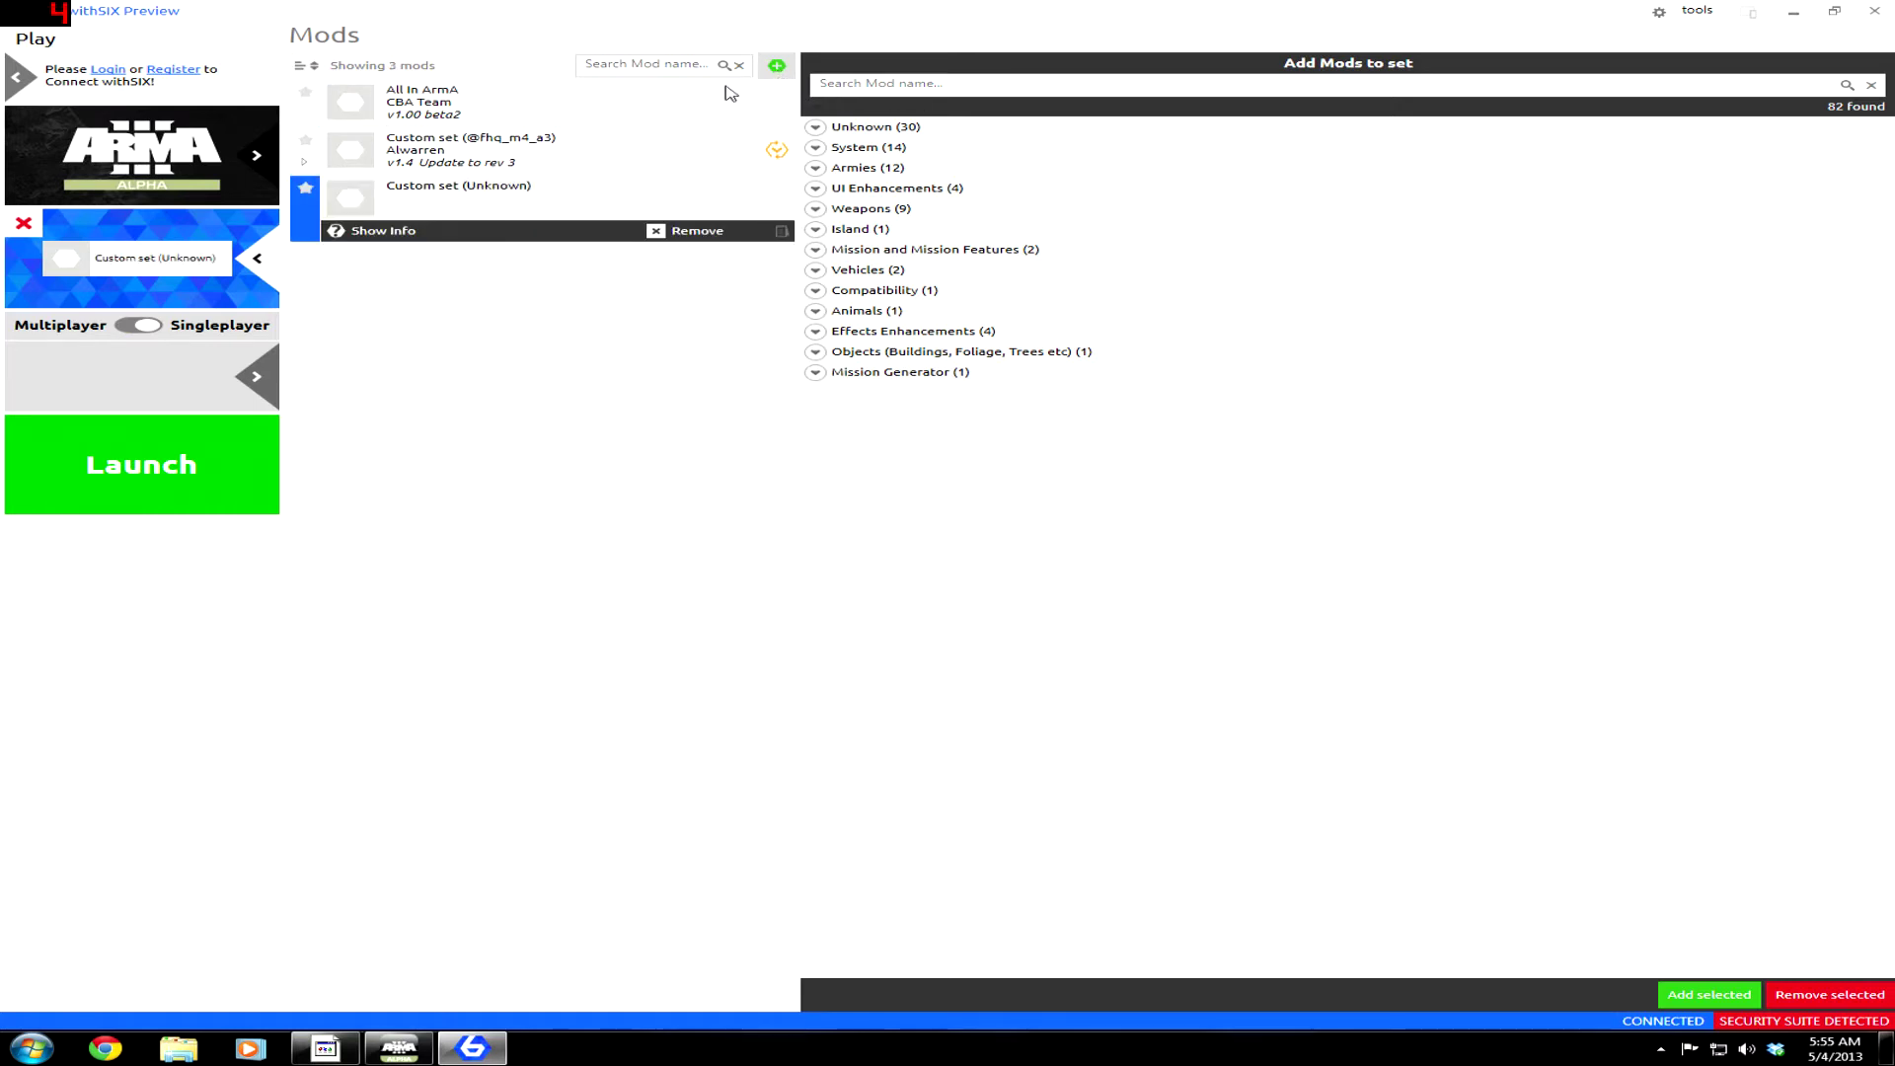
click(459, 206)
text(l)
text(AiA)
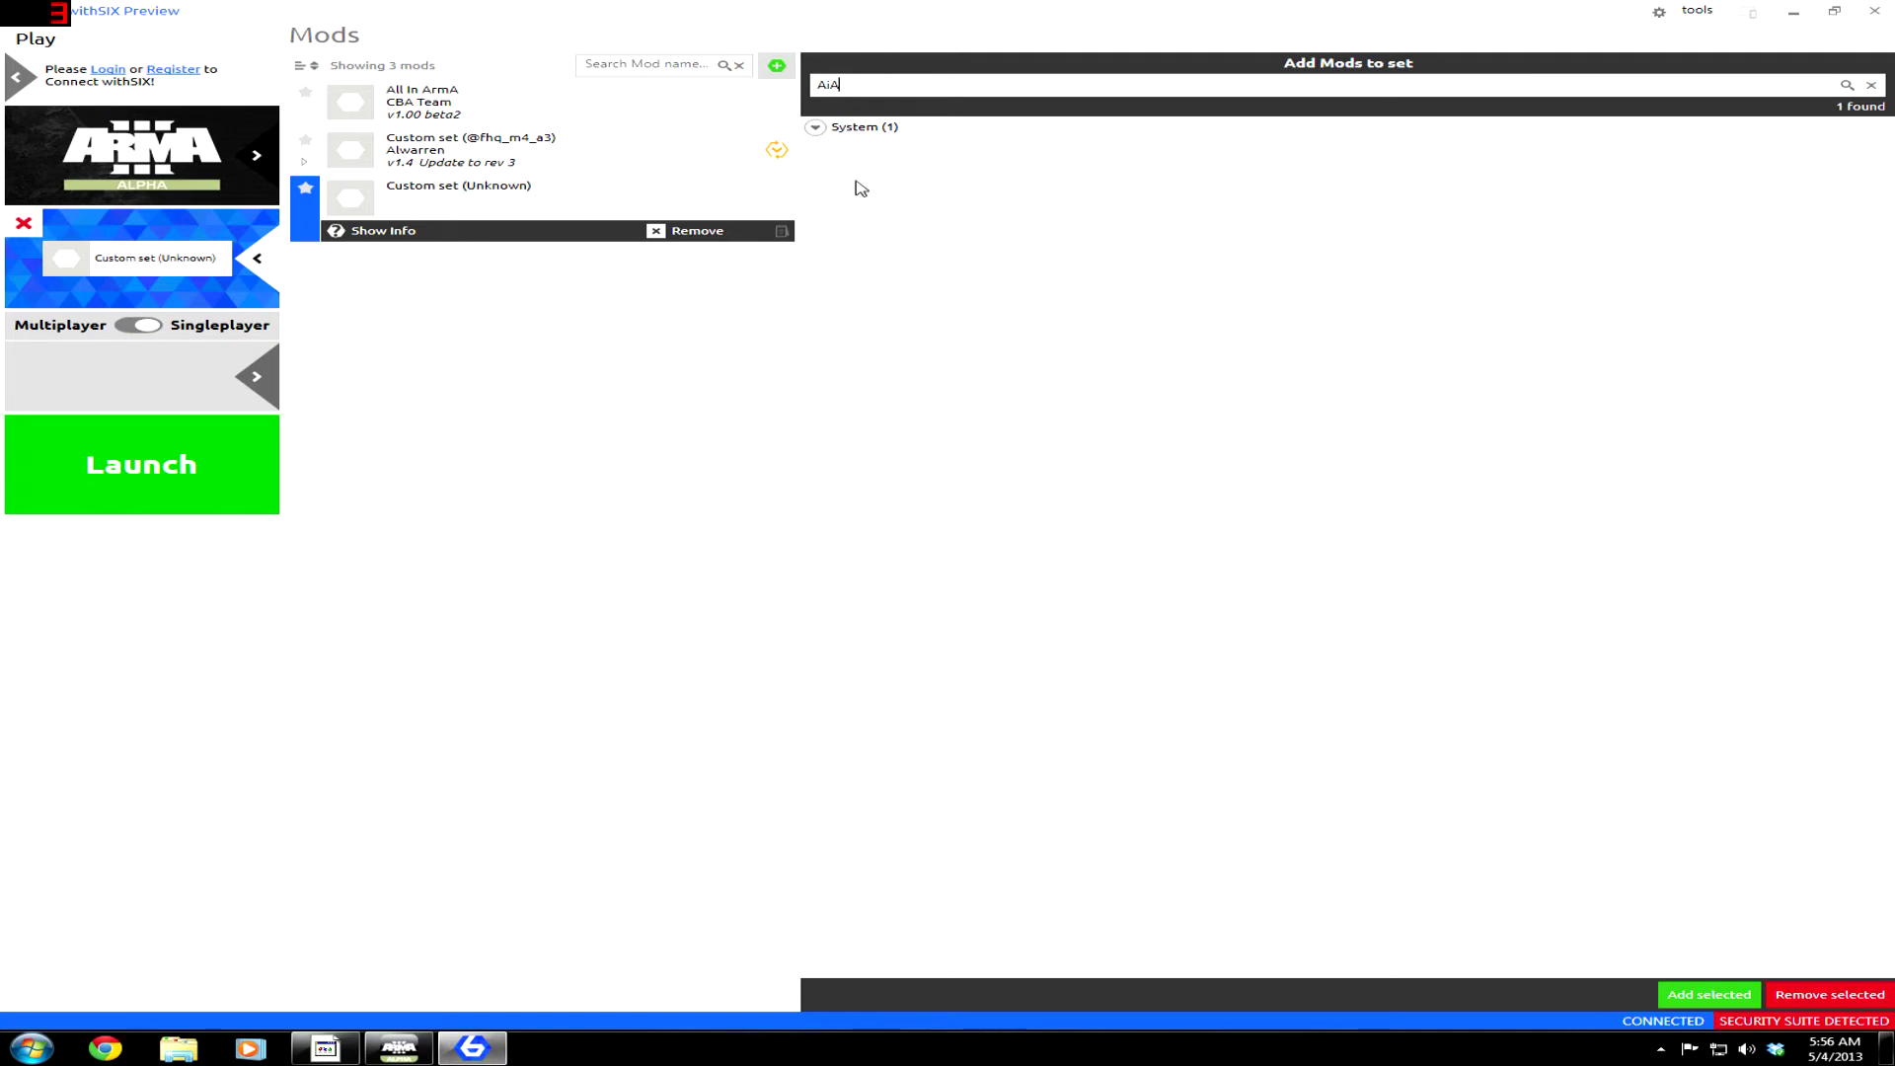
click(813, 131)
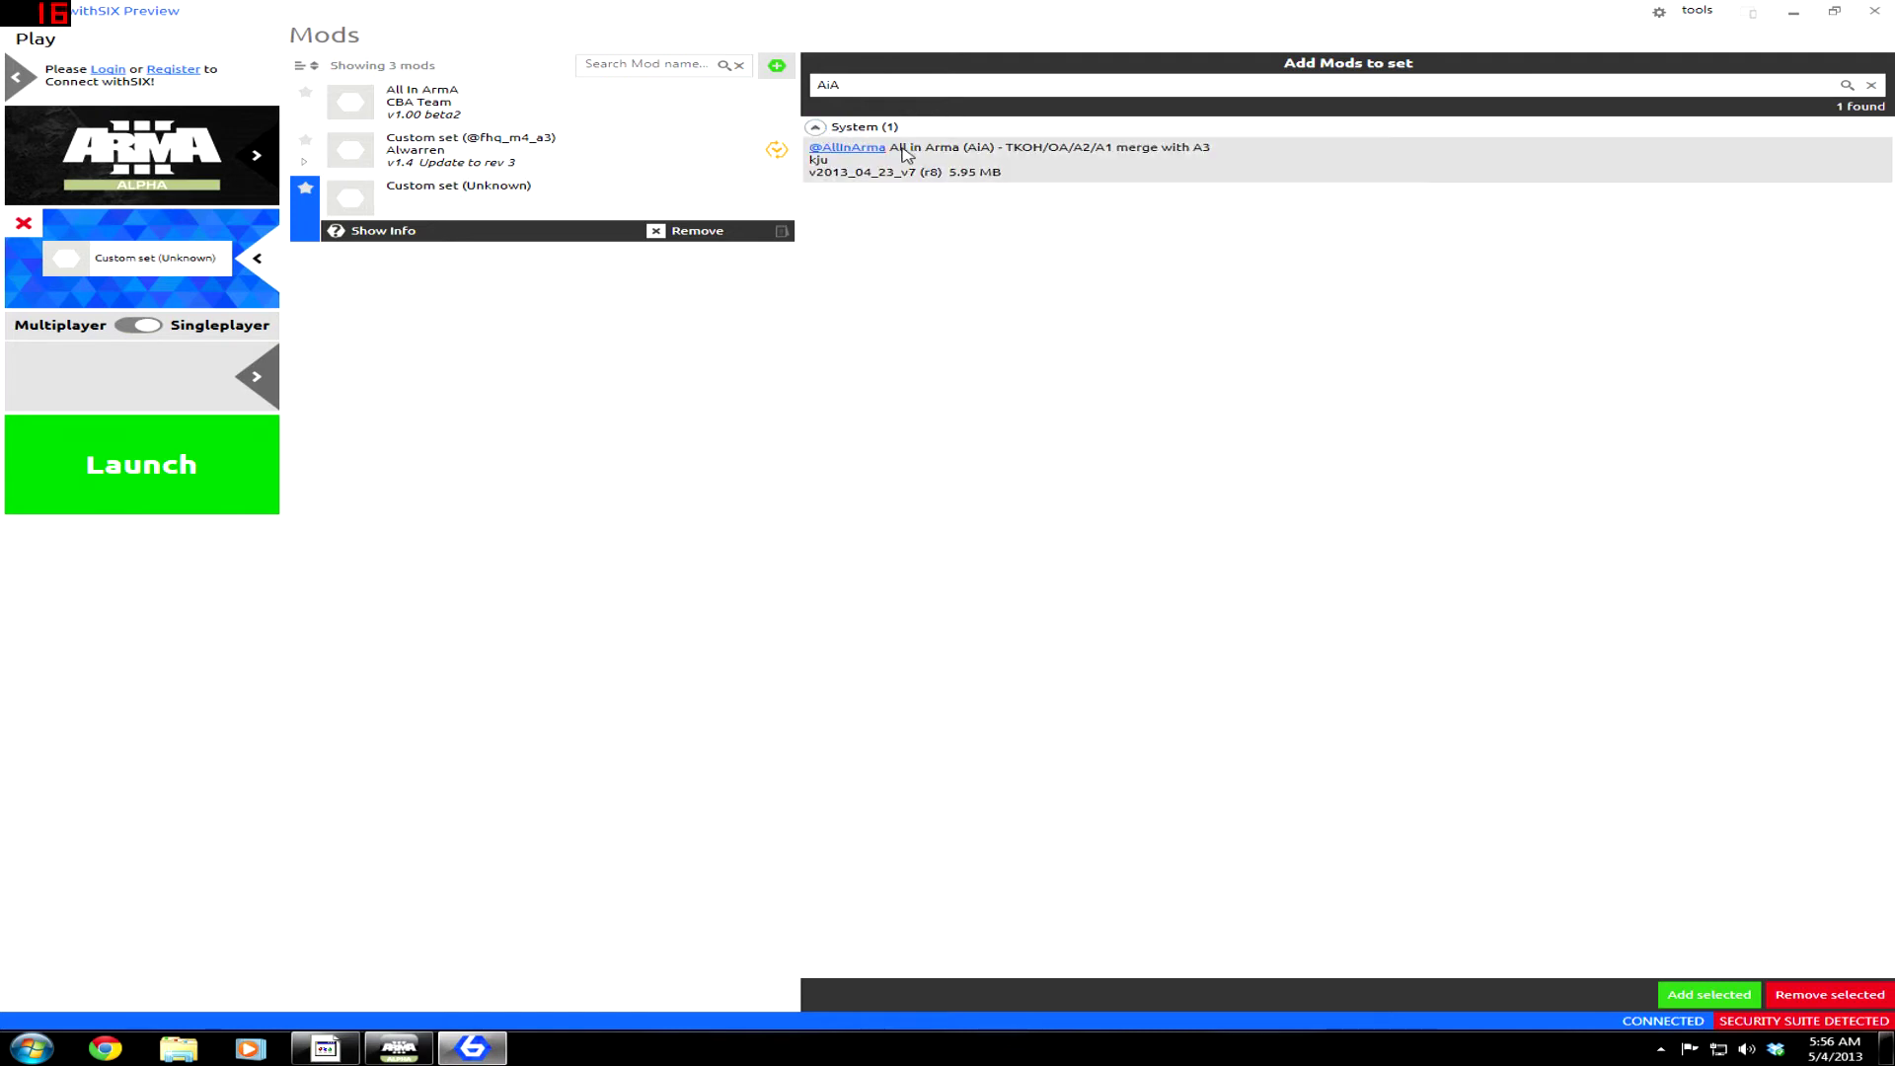
click(1040, 163)
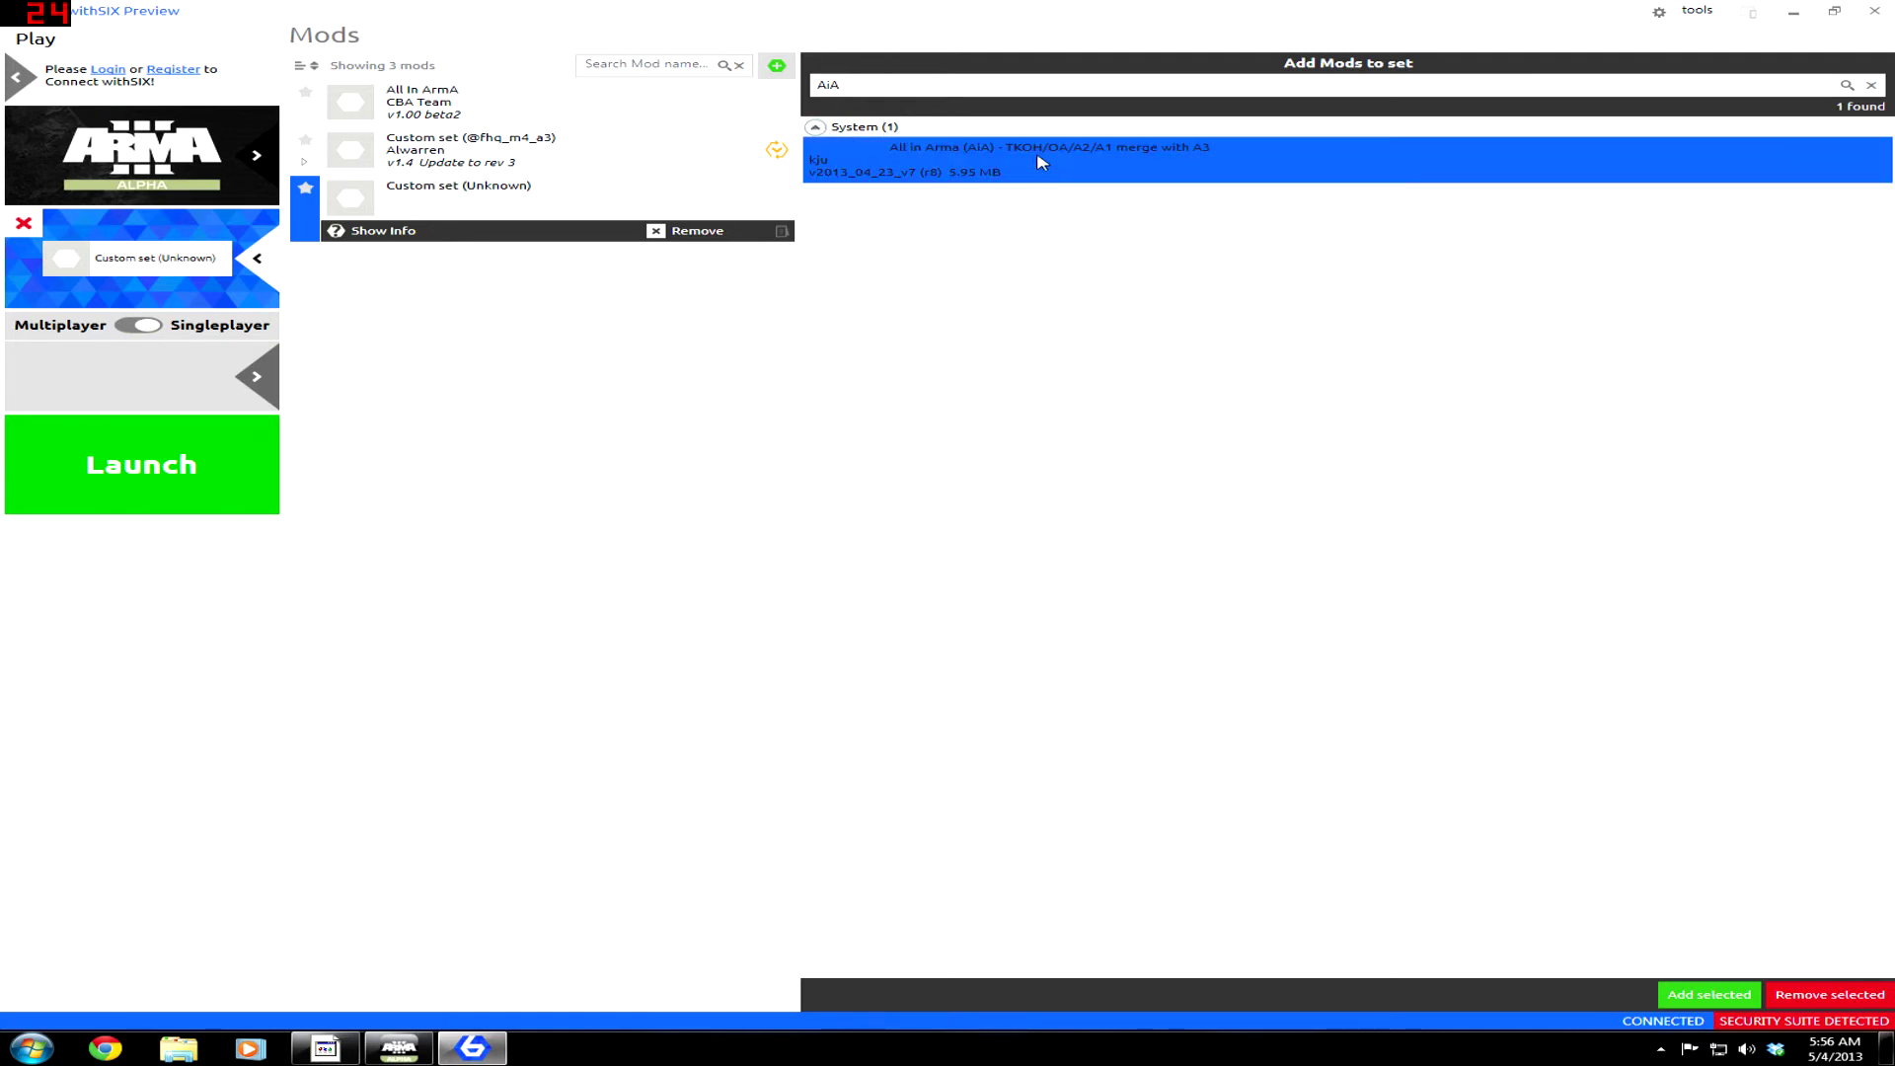
click(1700, 995)
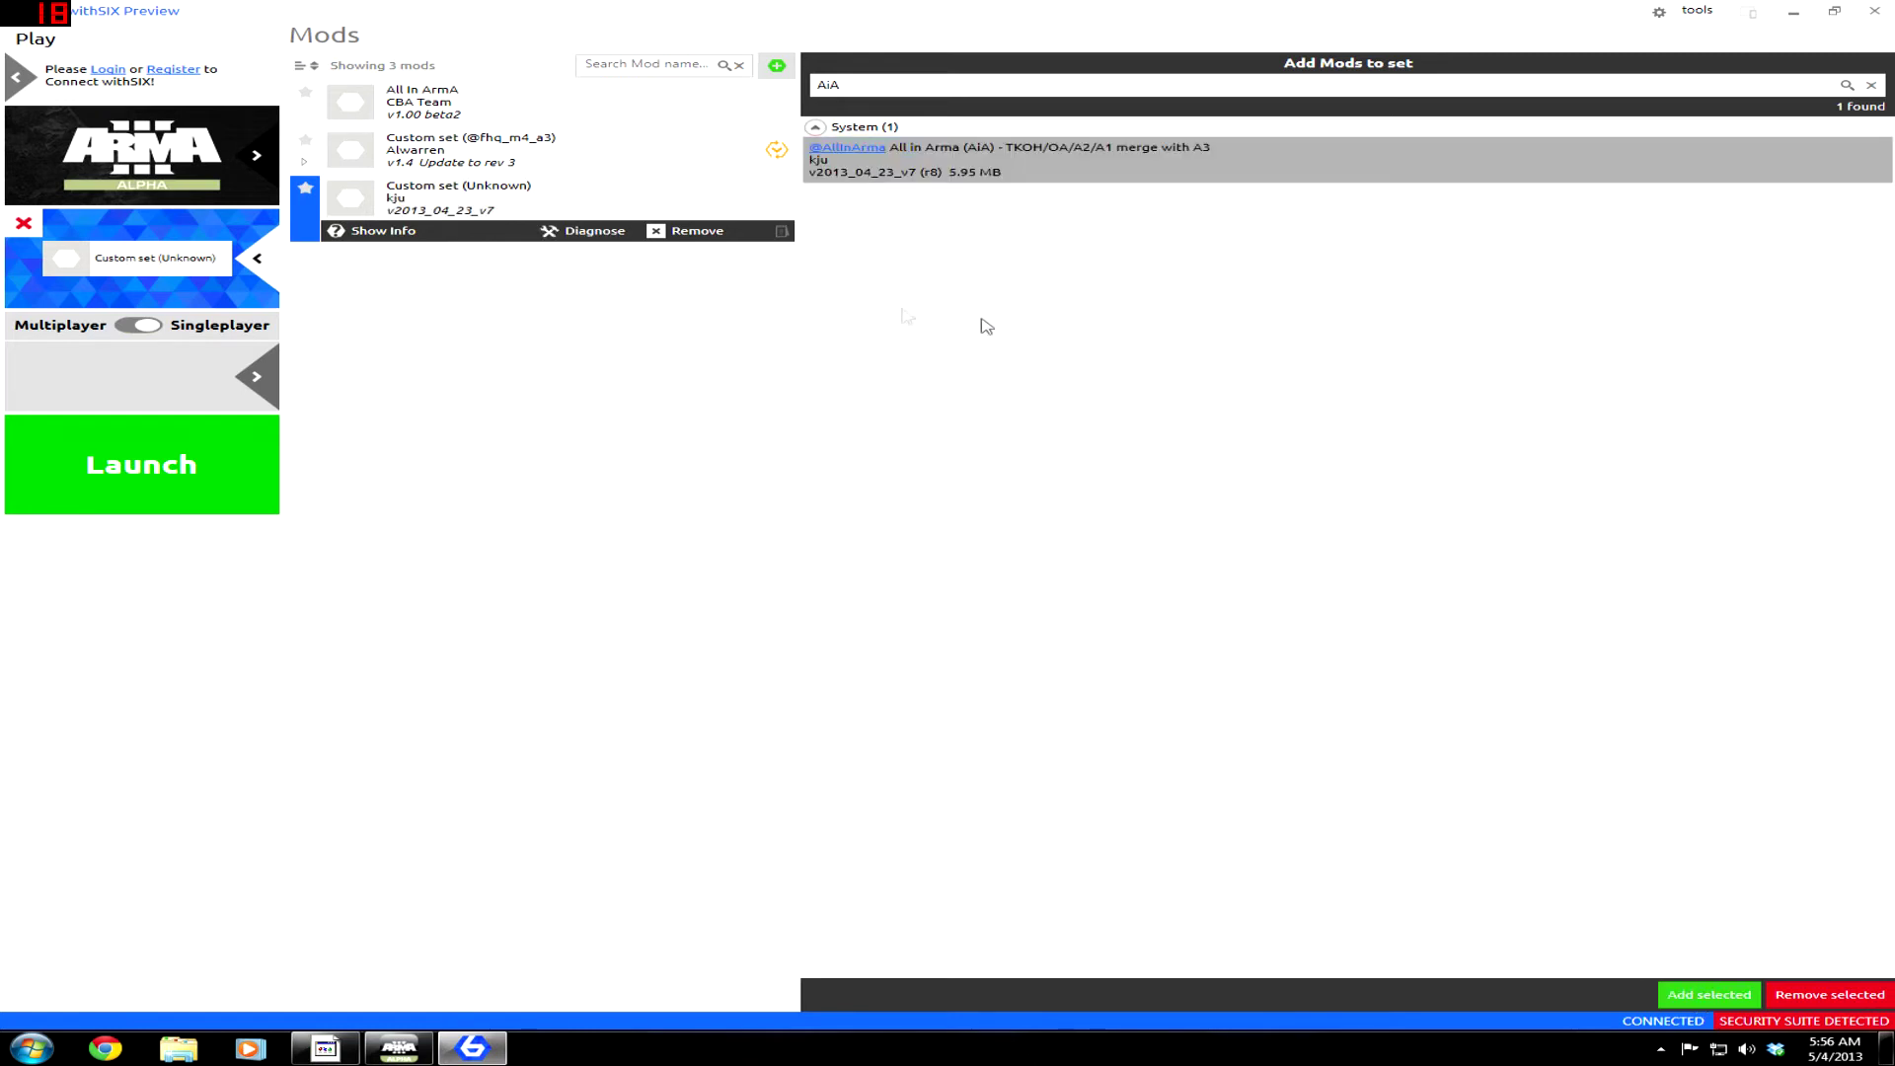
click(513, 207)
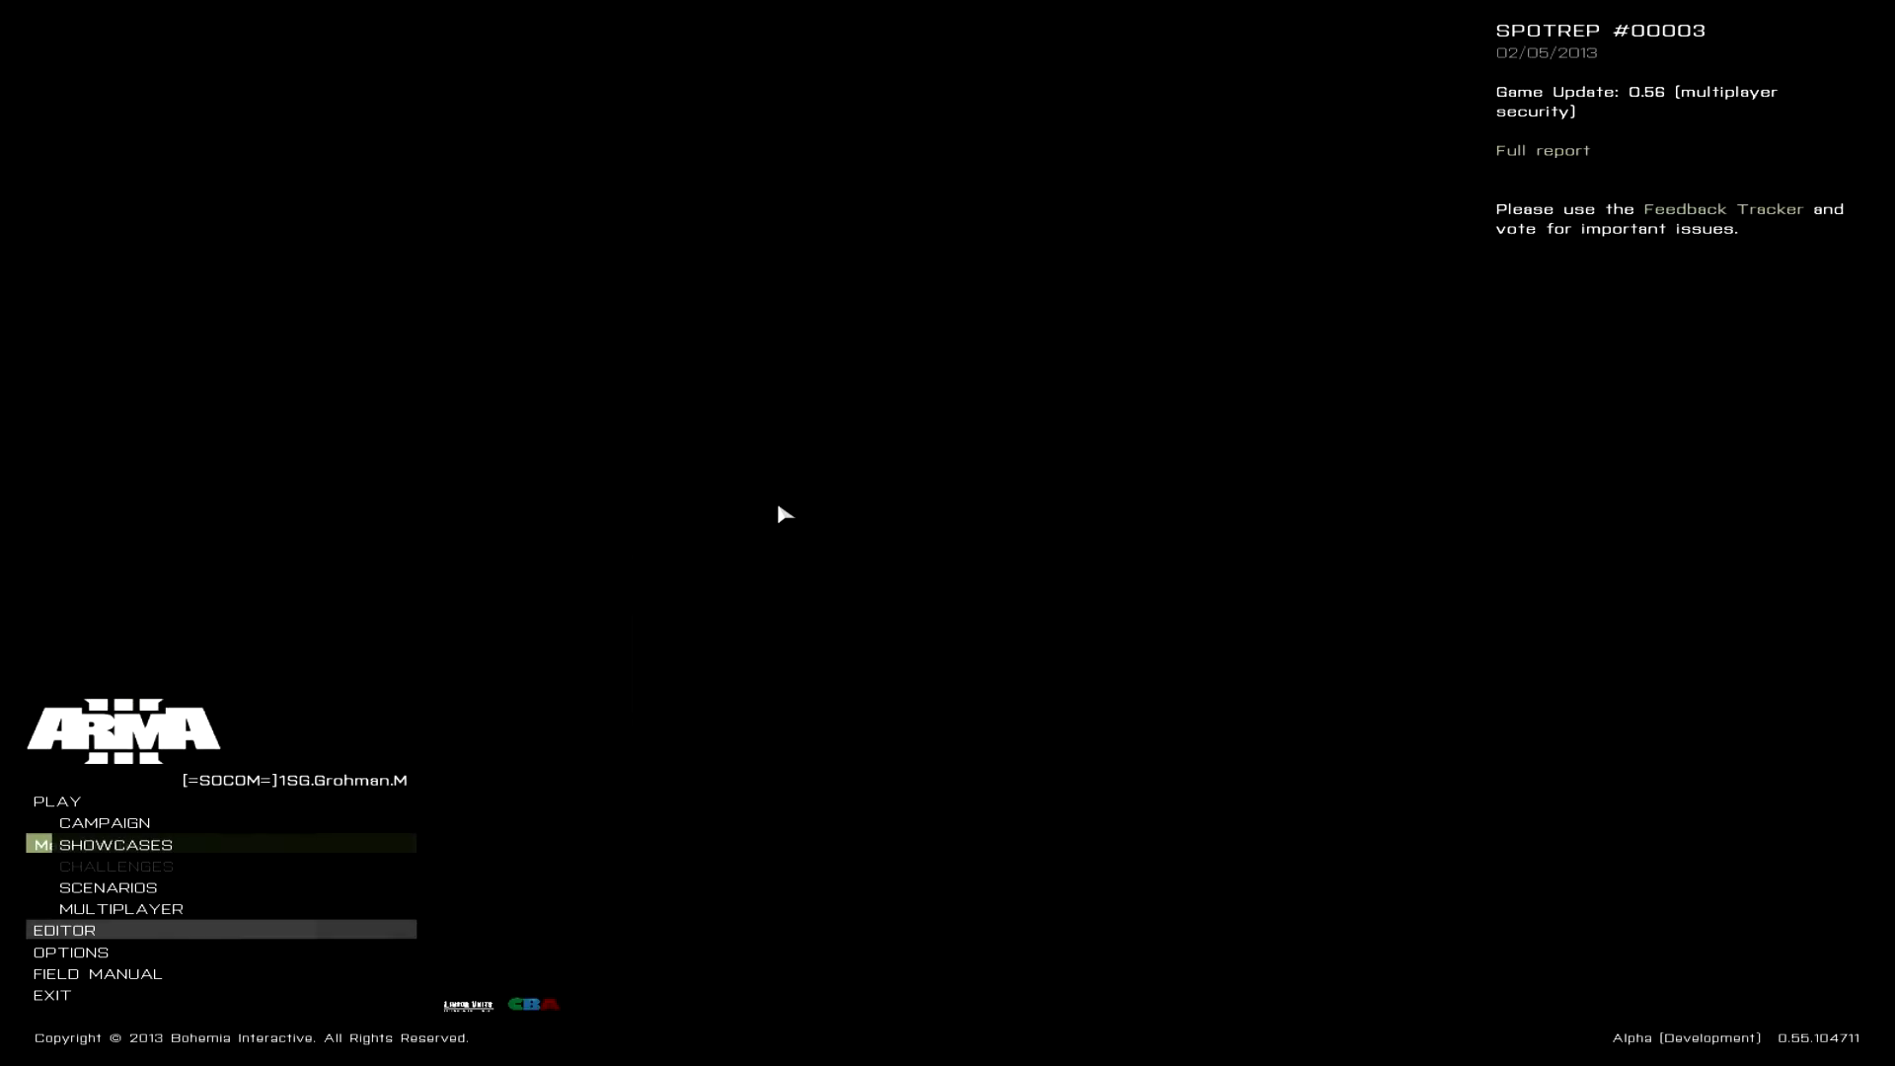
- Dismiss the startup error and start the Editor from the main menu
click(777, 502)
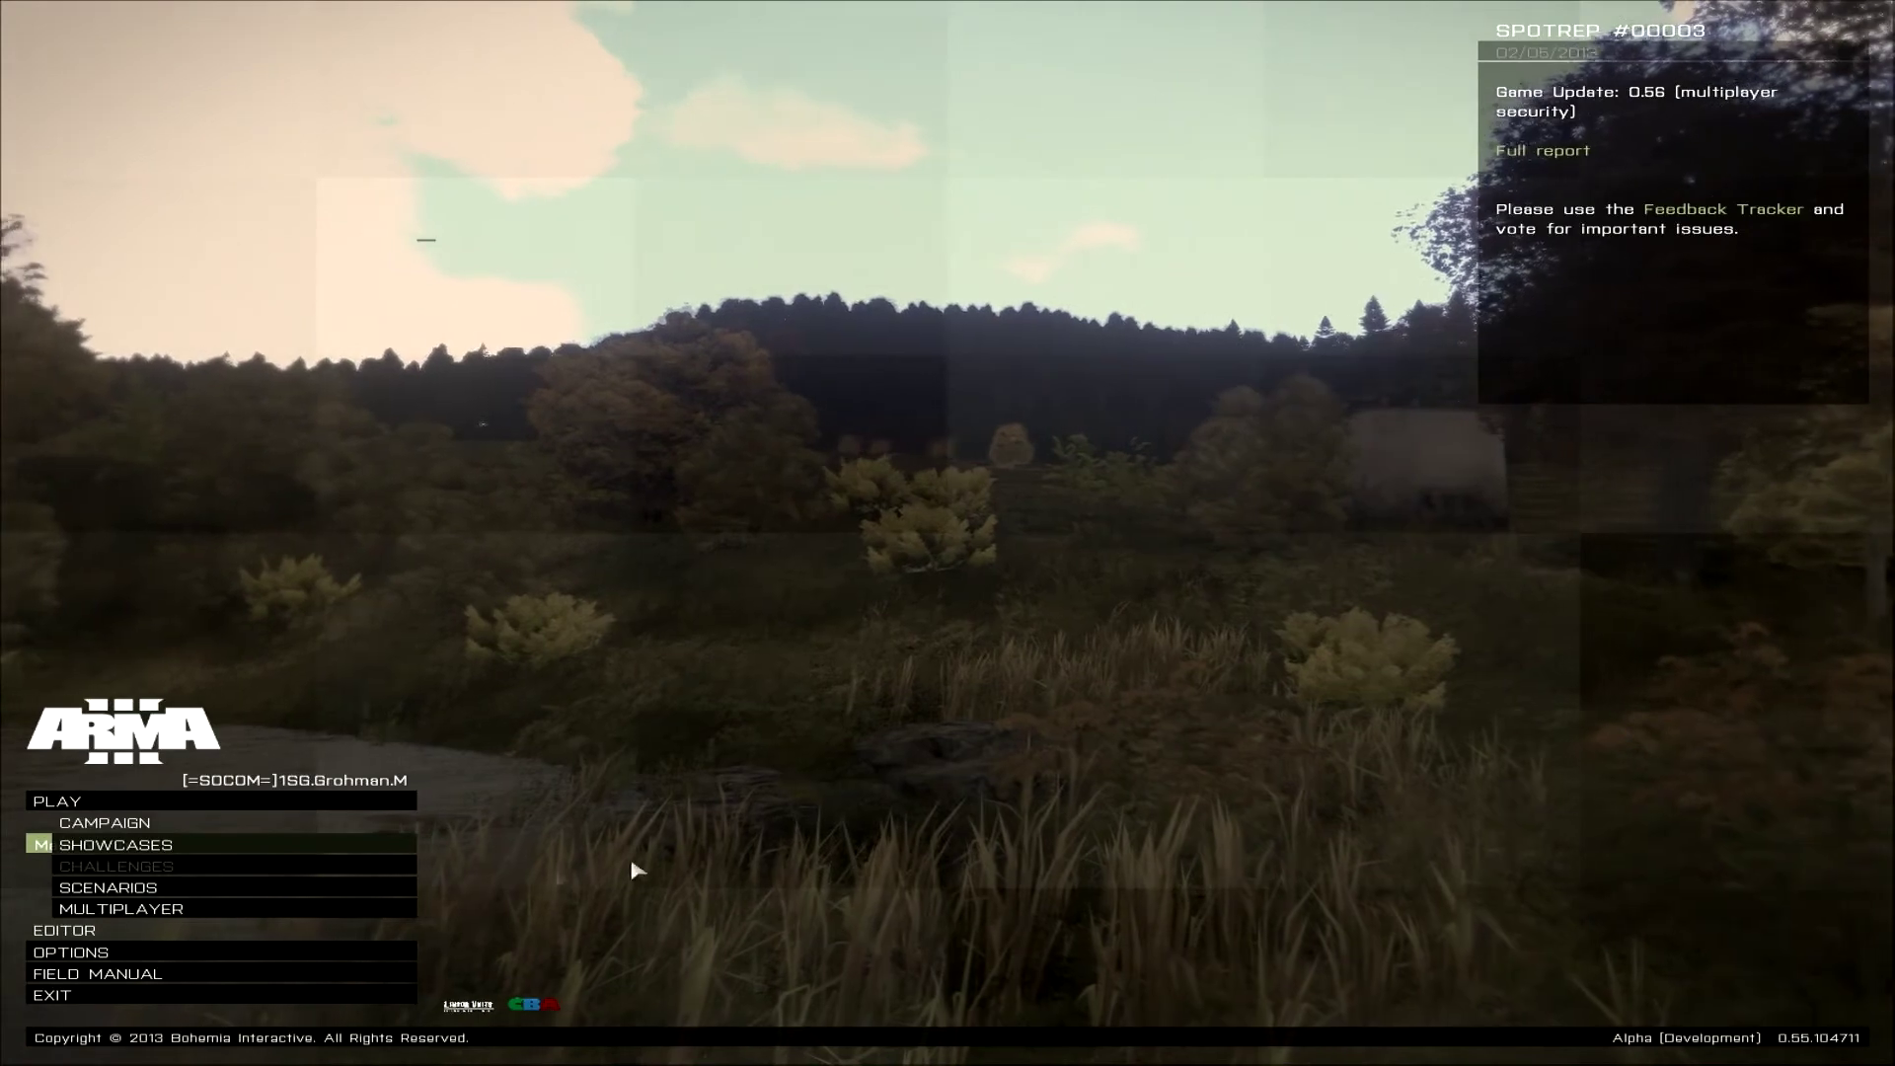
click(184, 930)
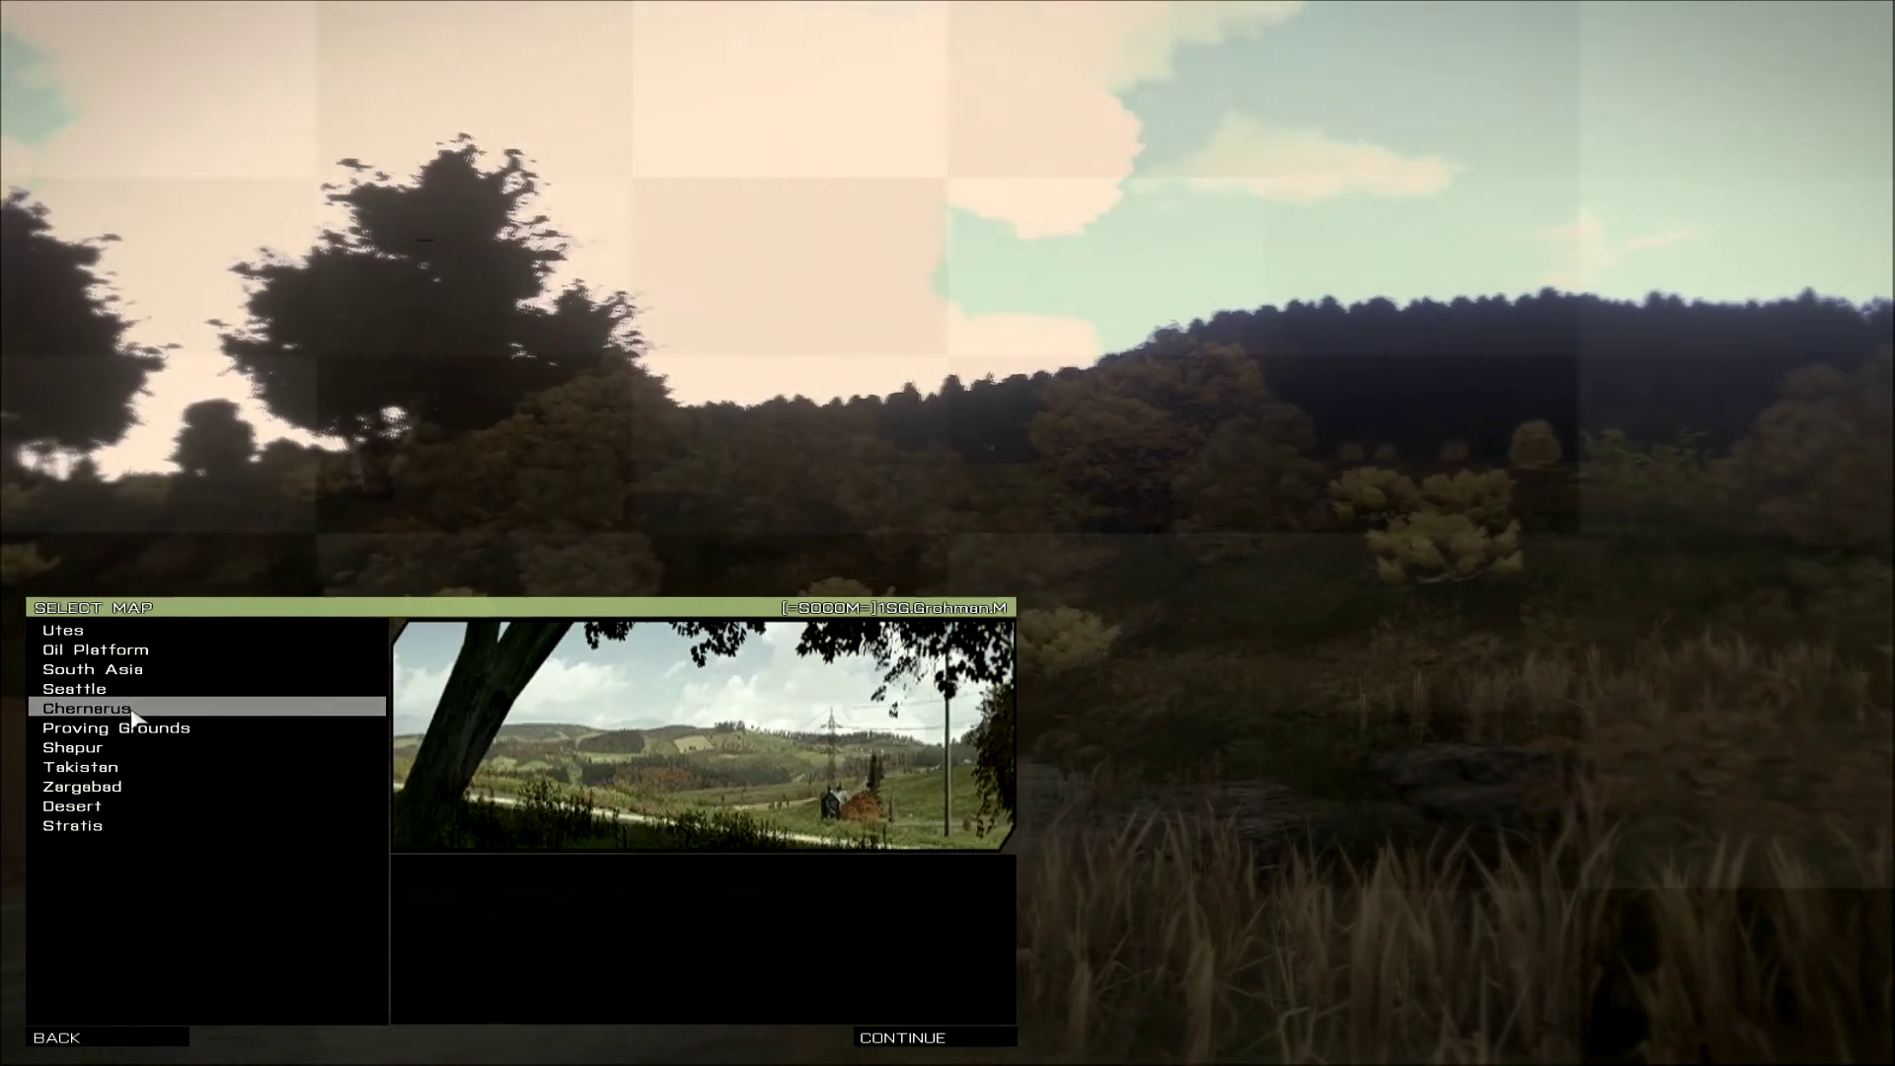
- Select Chernarus in the map list and continue into the mission editor
click(162, 708)
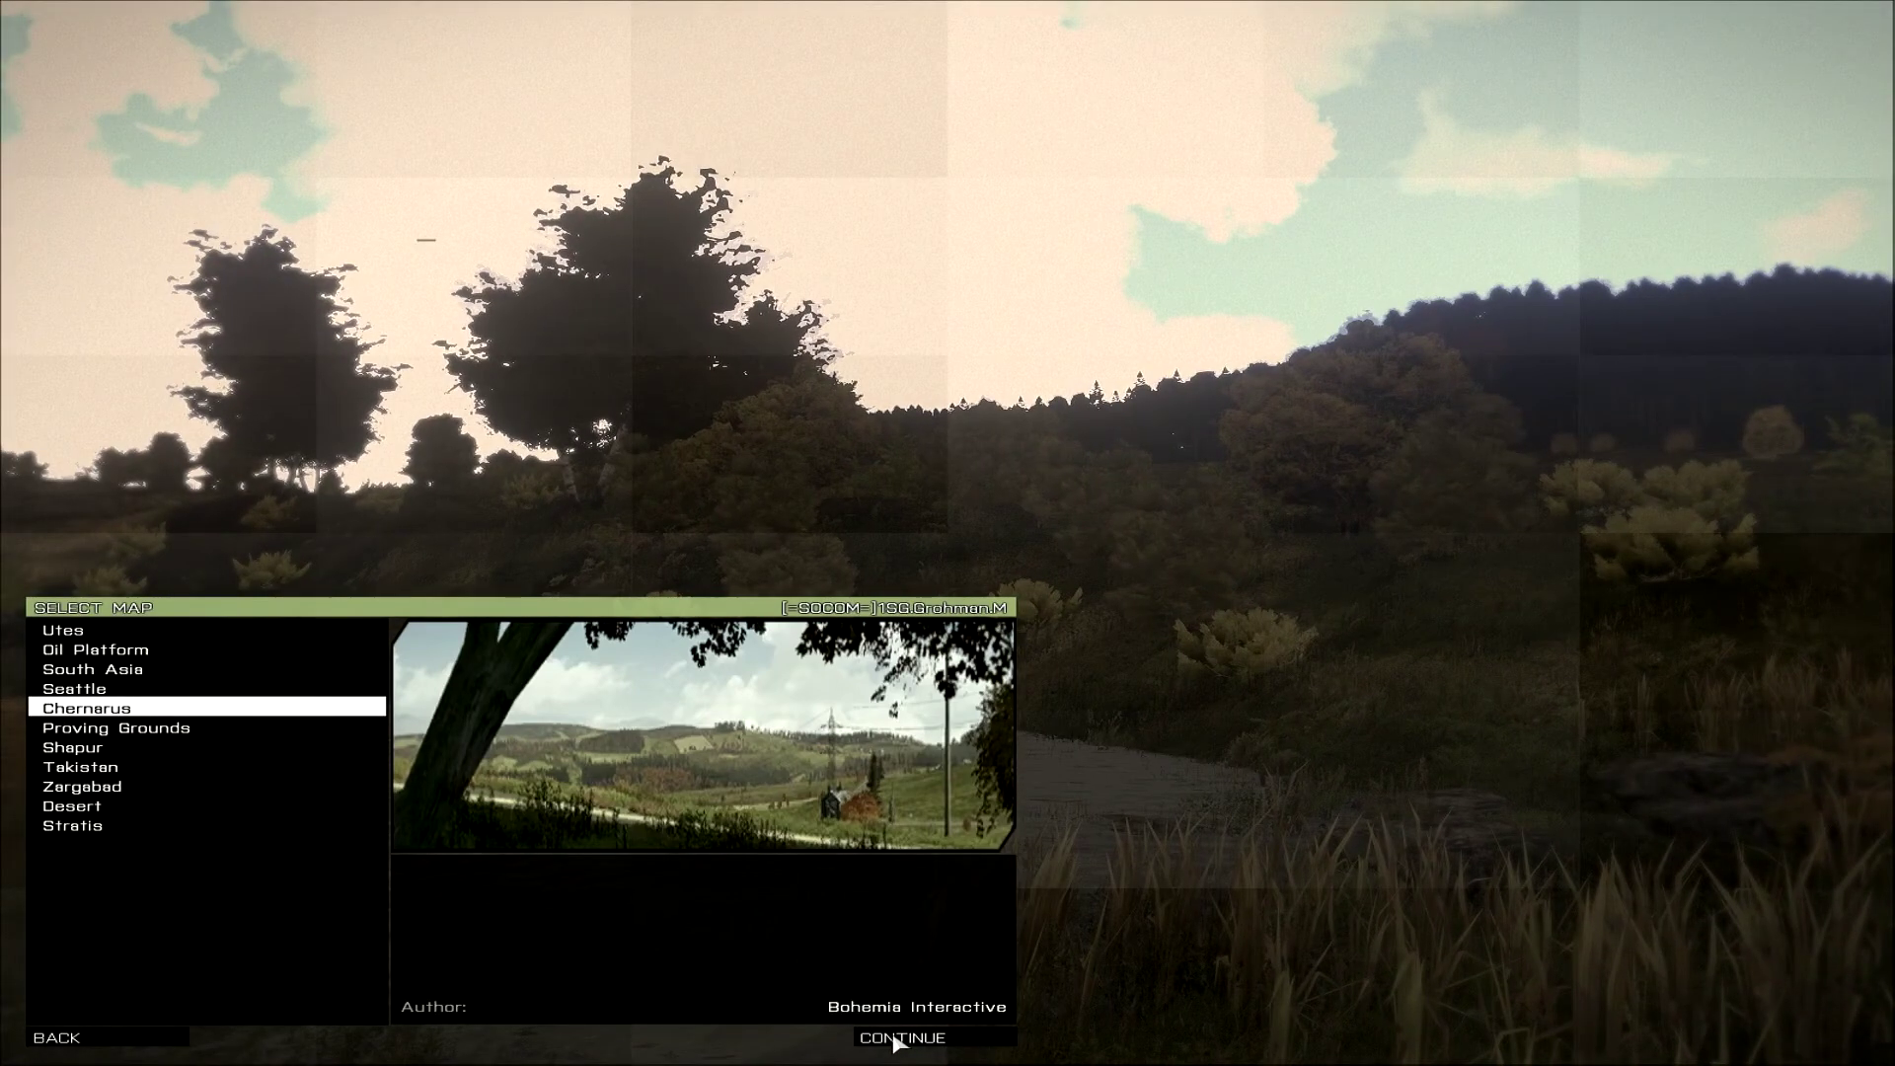
click(896, 1041)
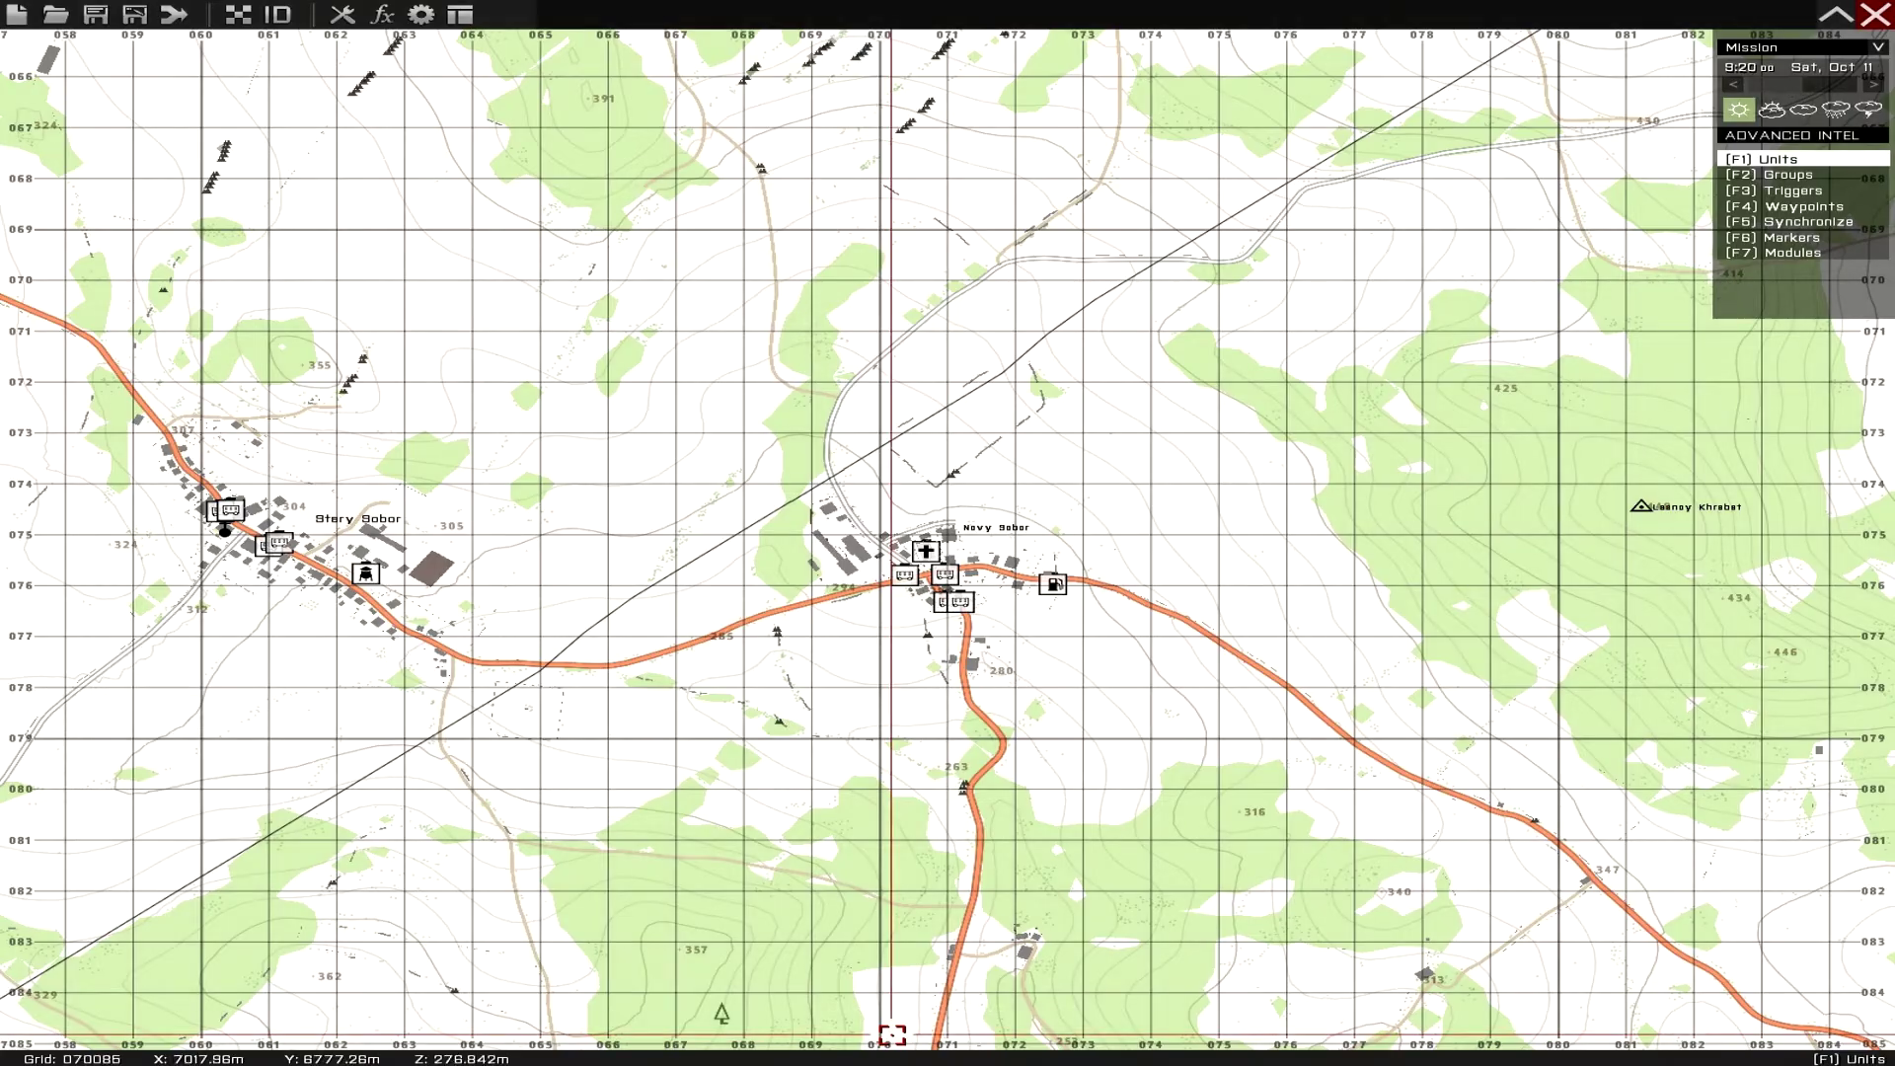